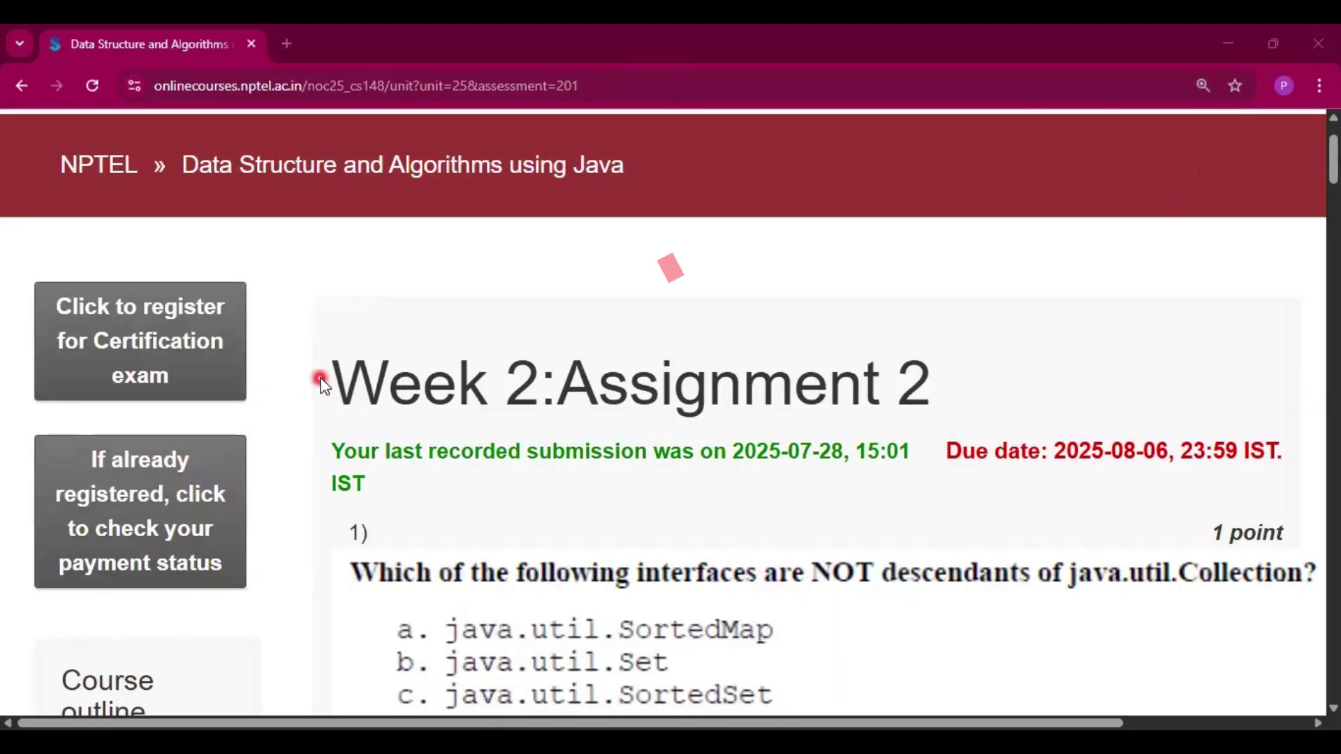
{"action": "left_click_drag", "start_coordinate": [321, 382], "coordinate": [956, 398]}
{"action": "left_click", "coordinate": [956, 399]}
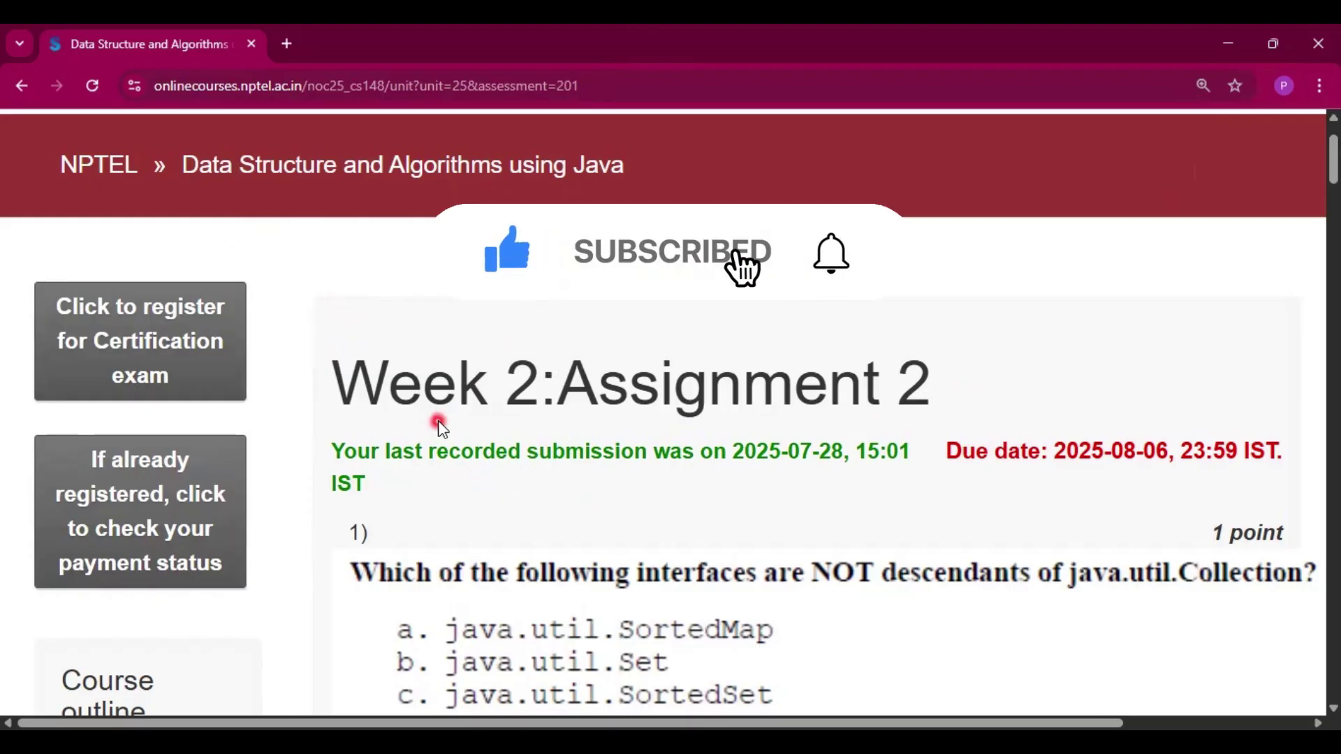
{"action": "scroll", "coordinate": [438, 424], "scroll_direction": "right", "scroll_amount": 3}
{"action": "scroll", "coordinate": [439, 424], "scroll_direction": "down", "scroll_amount": 2}
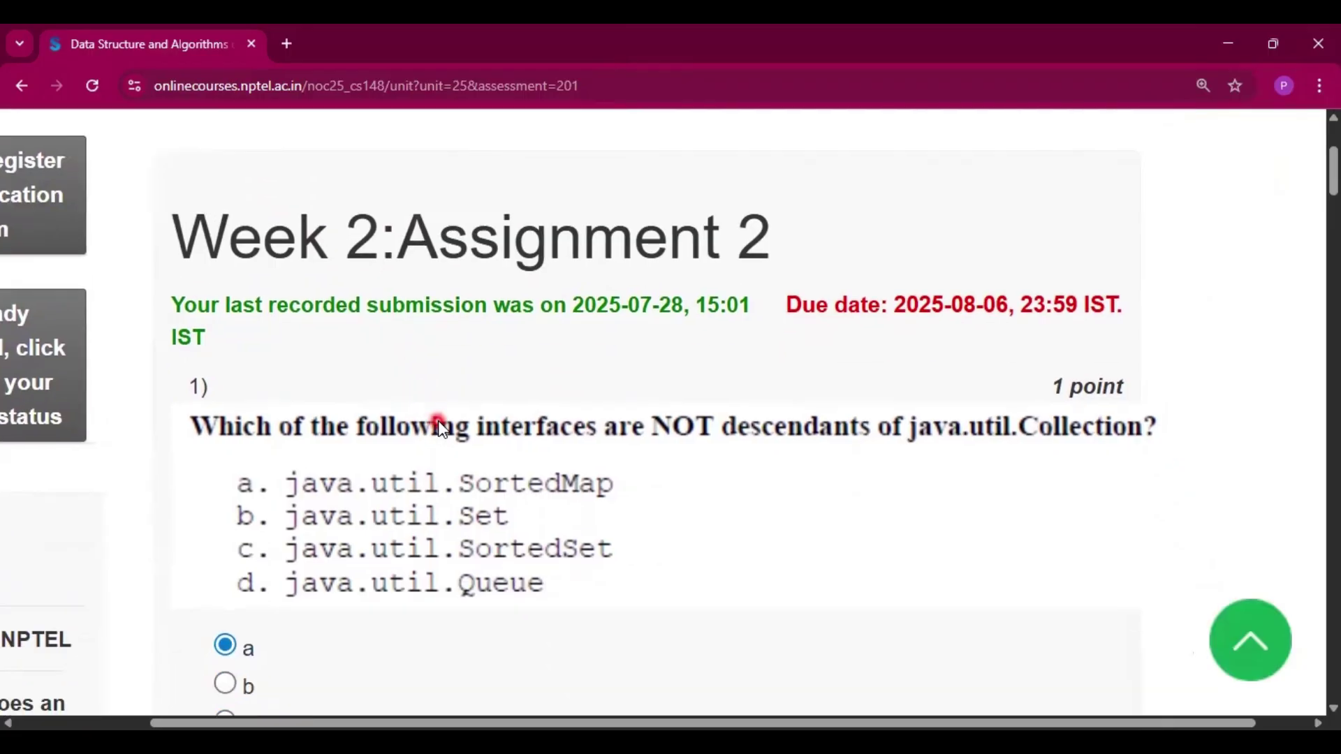
{"action": "scroll", "coordinate": [439, 423], "scroll_direction": "down", "scroll_amount": 1}
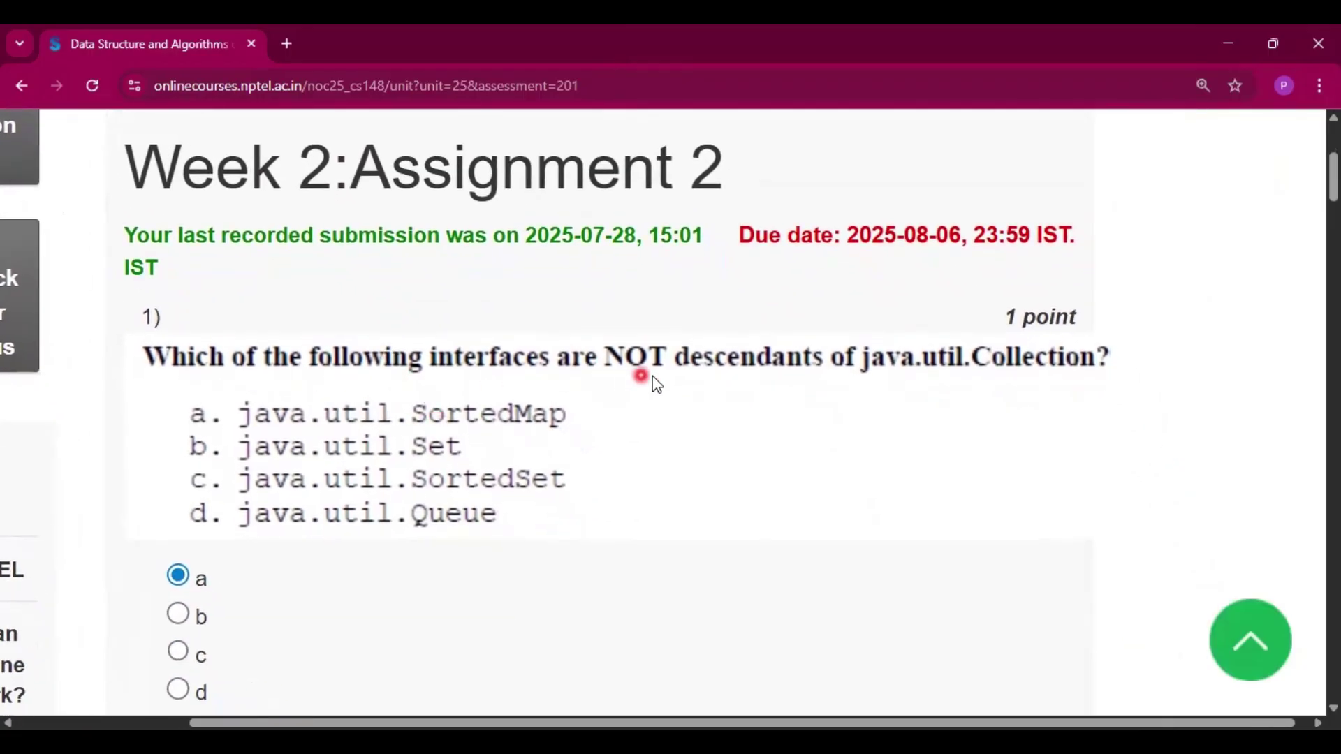
{"action": "scroll", "coordinate": [743, 447], "scroll_direction": "down", "scroll_amount": 1}
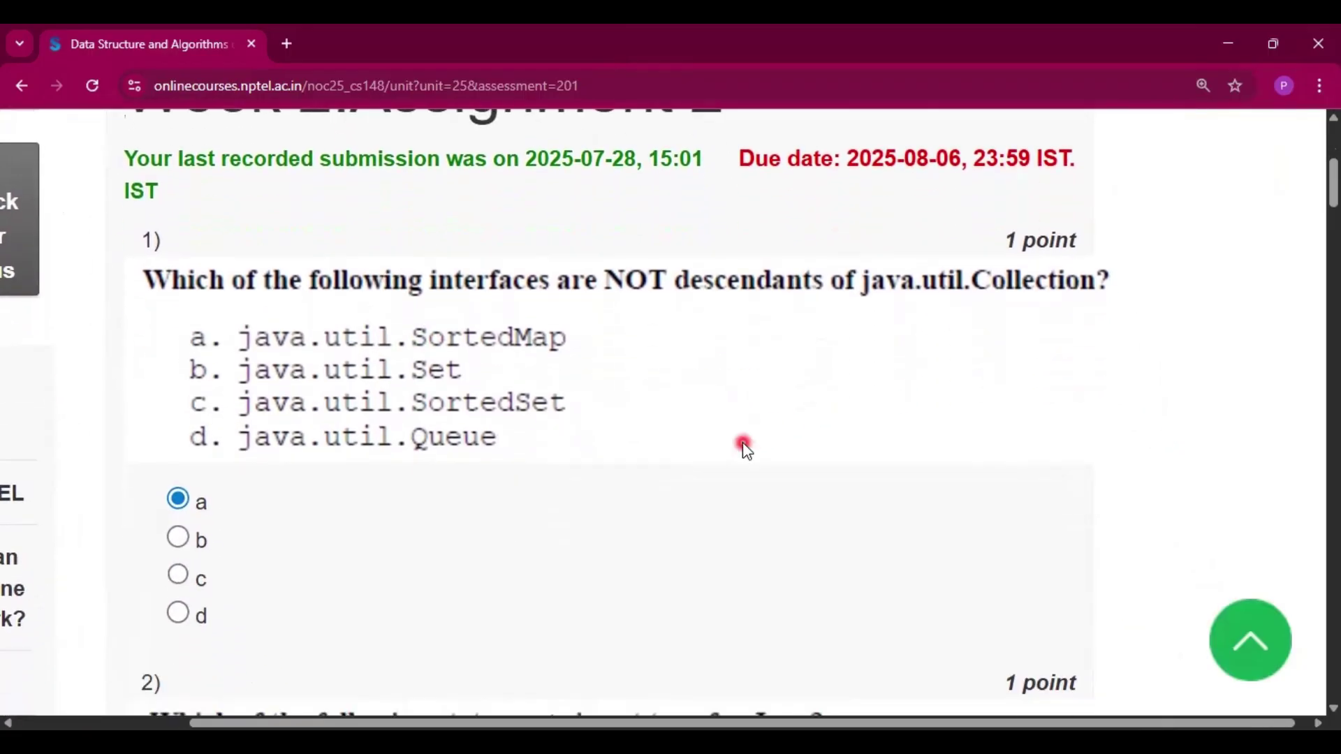
{"action": "scroll", "coordinate": [743, 447], "scroll_direction": "down", "scroll_amount": 1}
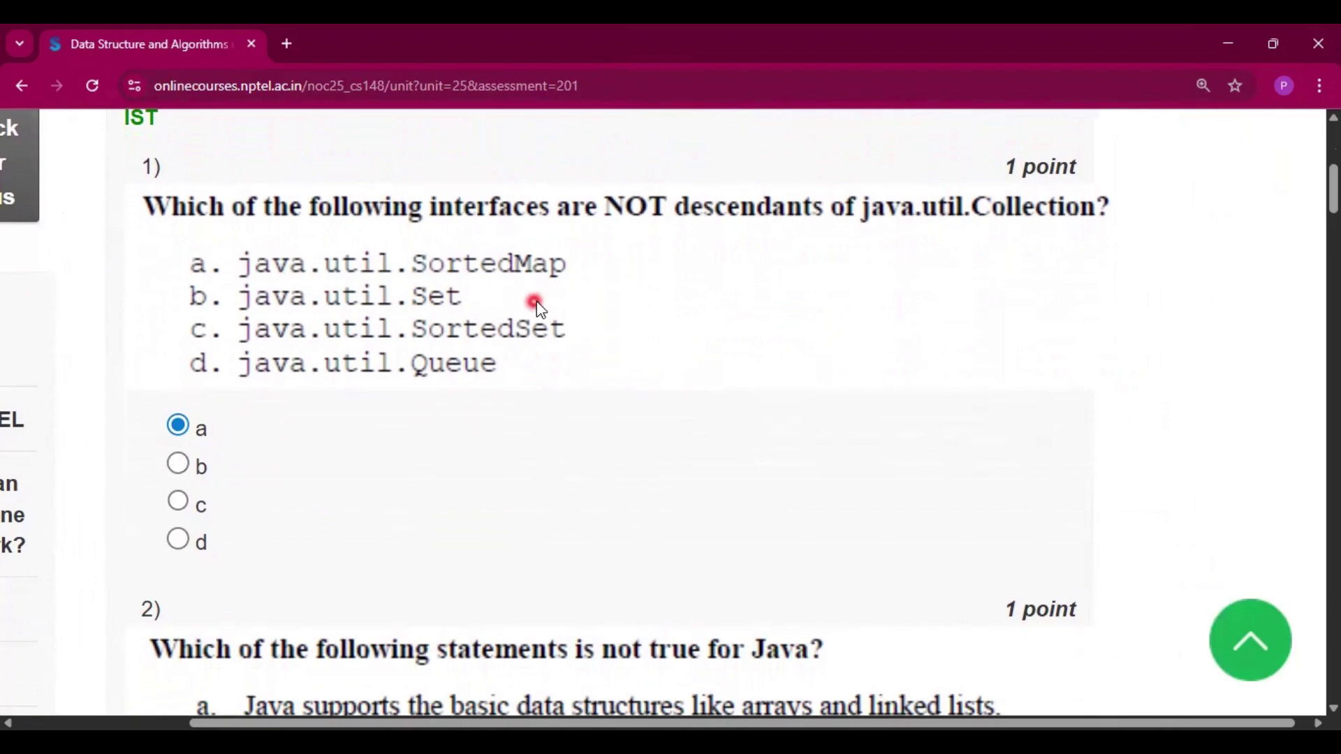
{"action": "scroll", "coordinate": [535, 304], "scroll_direction": "down", "scroll_amount": 1}
{"action": "scroll", "coordinate": [545, 479], "scroll_direction": "down", "scroll_amount": 1}
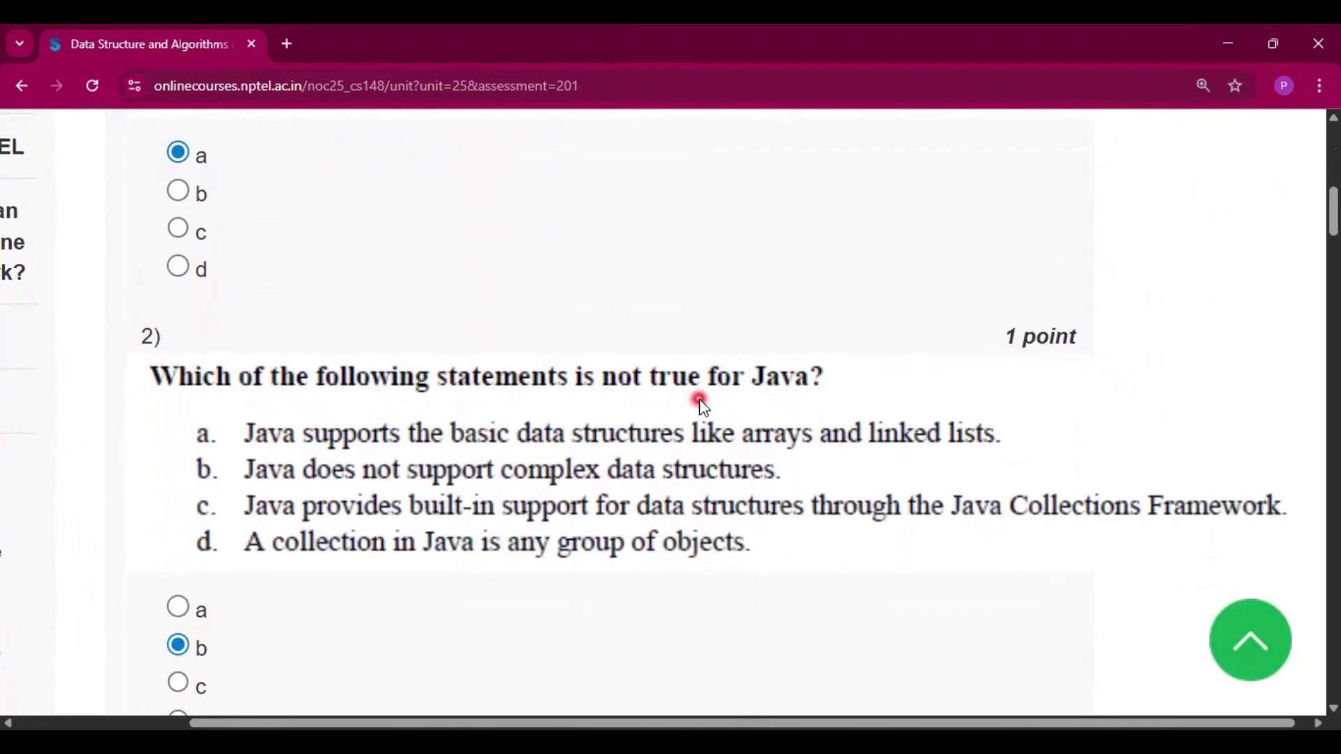
{"action": "scroll", "coordinate": [556, 527], "scroll_direction": "down", "scroll_amount": 1}
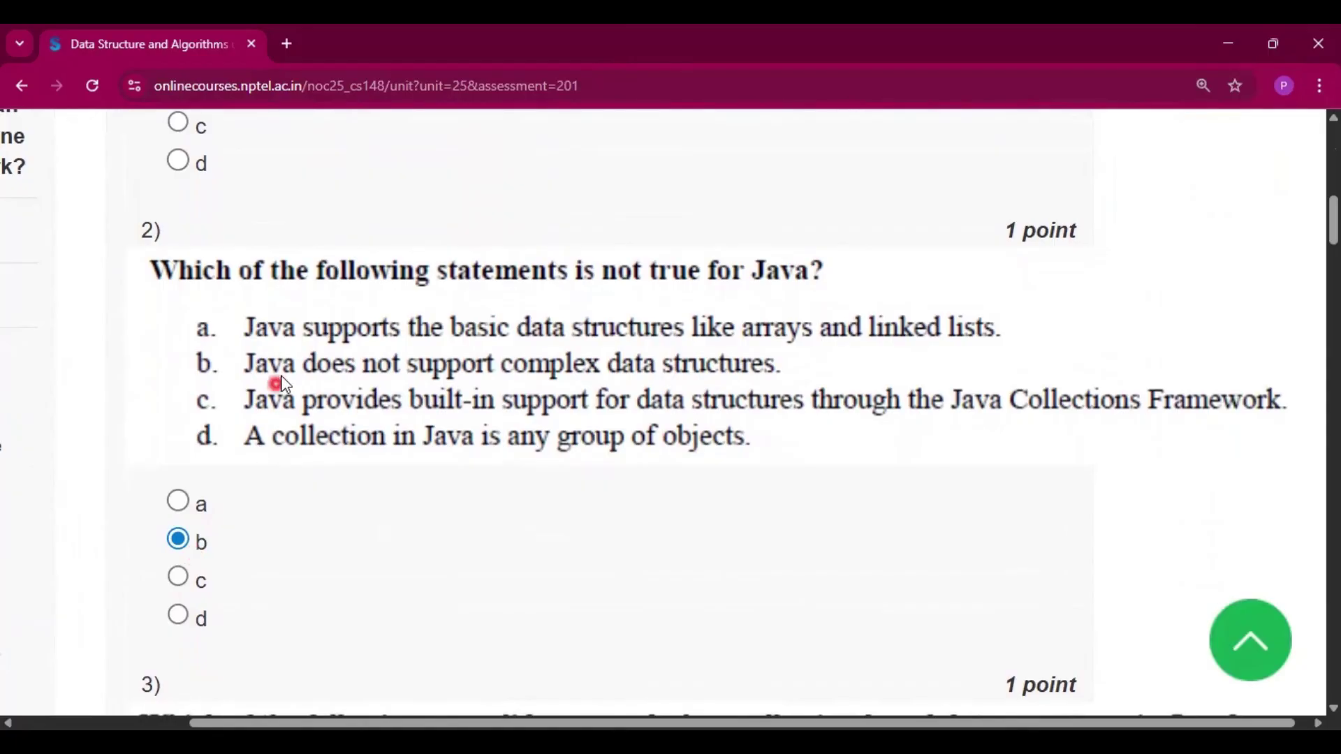
{"action": "scroll", "coordinate": [499, 556], "scroll_direction": "down", "scroll_amount": 3}
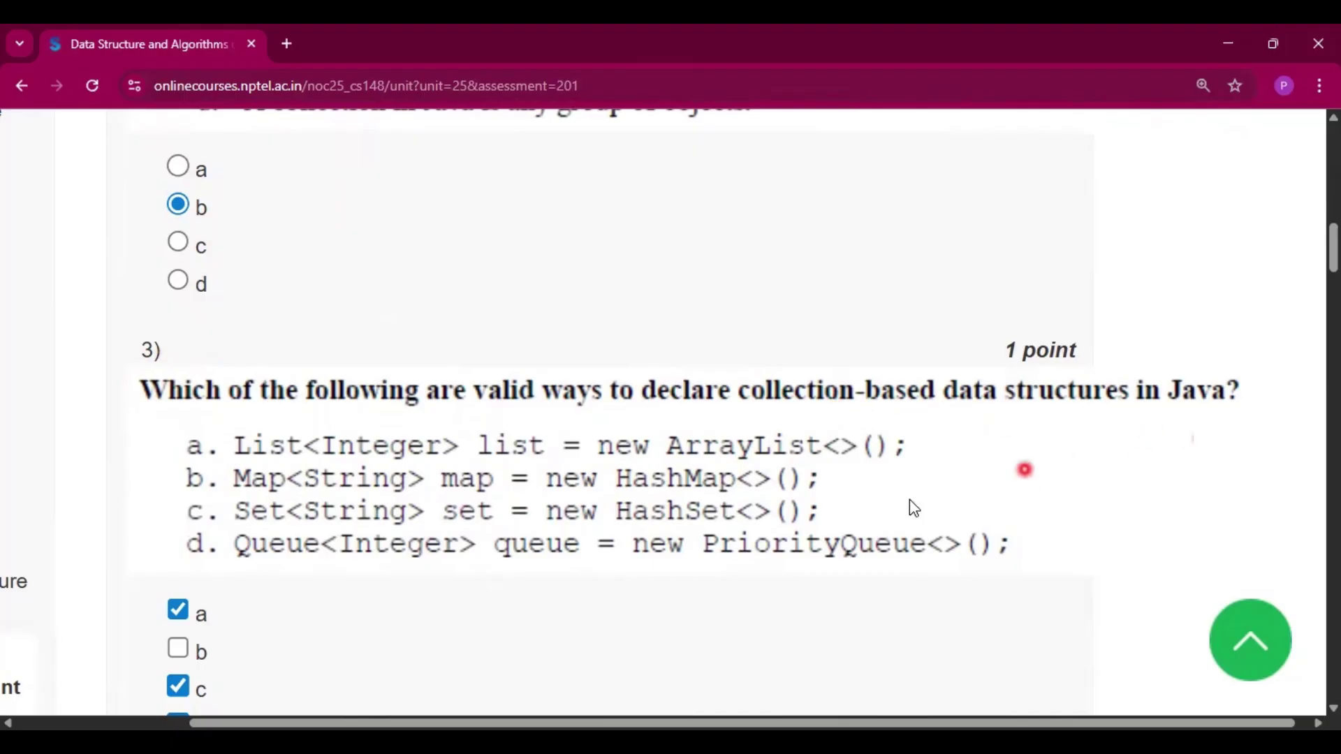
{"action": "scroll", "coordinate": [660, 525], "scroll_direction": "down", "scroll_amount": 2}
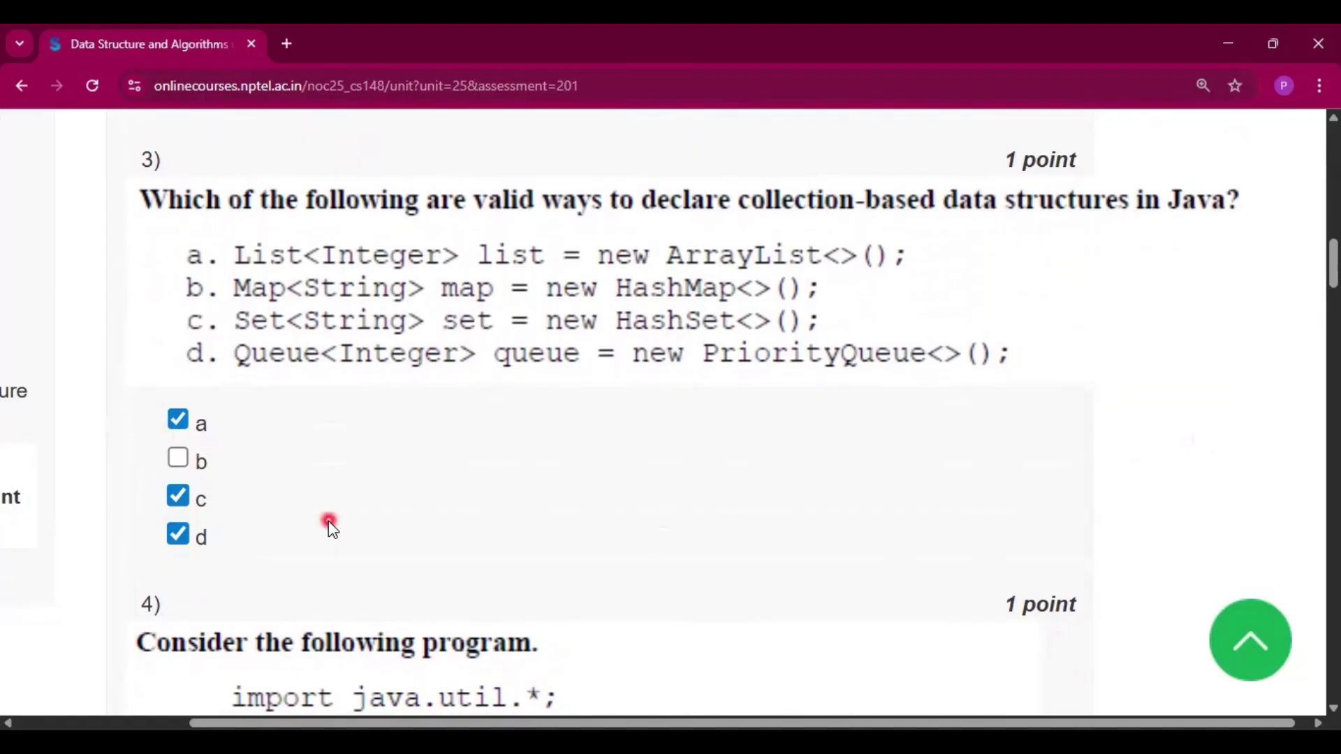
{"action": "scroll", "coordinate": [328, 521], "scroll_direction": "down", "scroll_amount": 1}
{"action": "scroll", "coordinate": [323, 518], "scroll_direction": "down", "scroll_amount": 1}
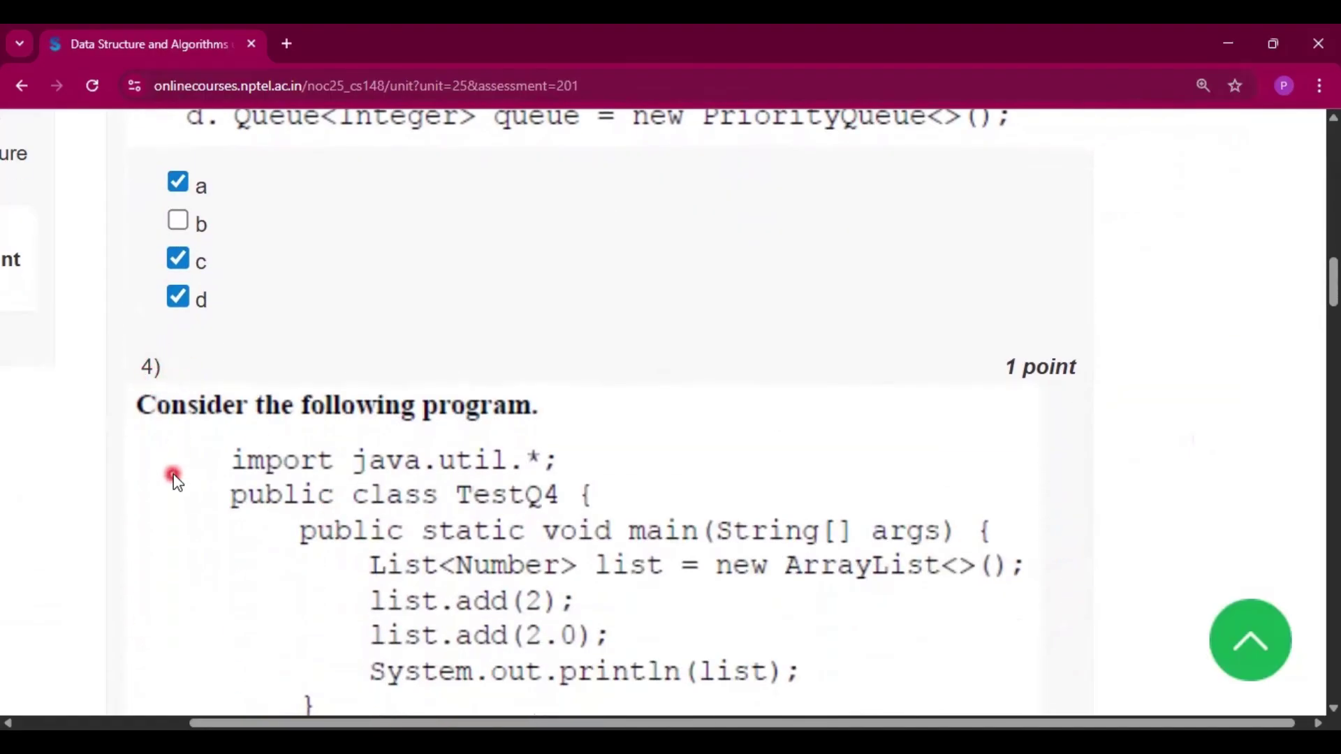
{"action": "scroll", "coordinate": [174, 477], "scroll_direction": "down", "scroll_amount": 1}
{"action": "scroll", "coordinate": [178, 477], "scroll_direction": "down", "scroll_amount": 1}
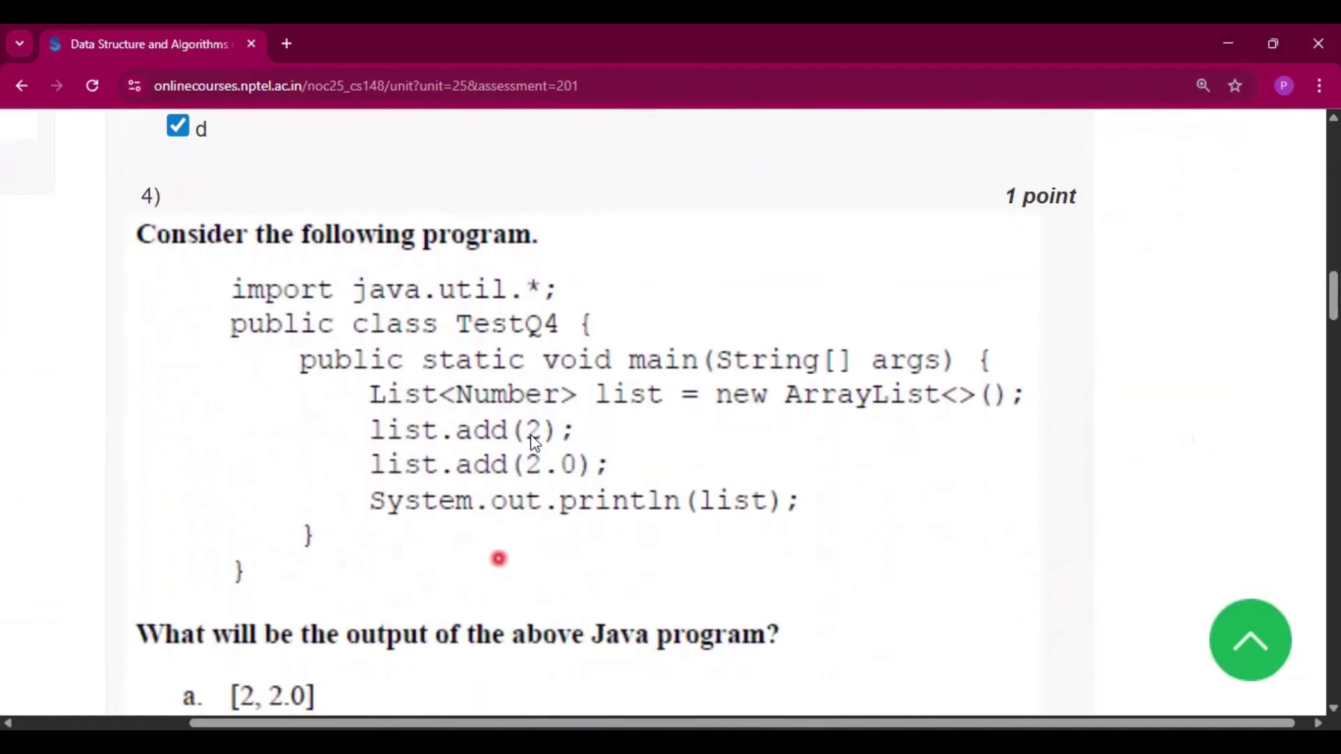
{"action": "scroll", "coordinate": [531, 440], "scroll_direction": "down", "scroll_amount": 2}
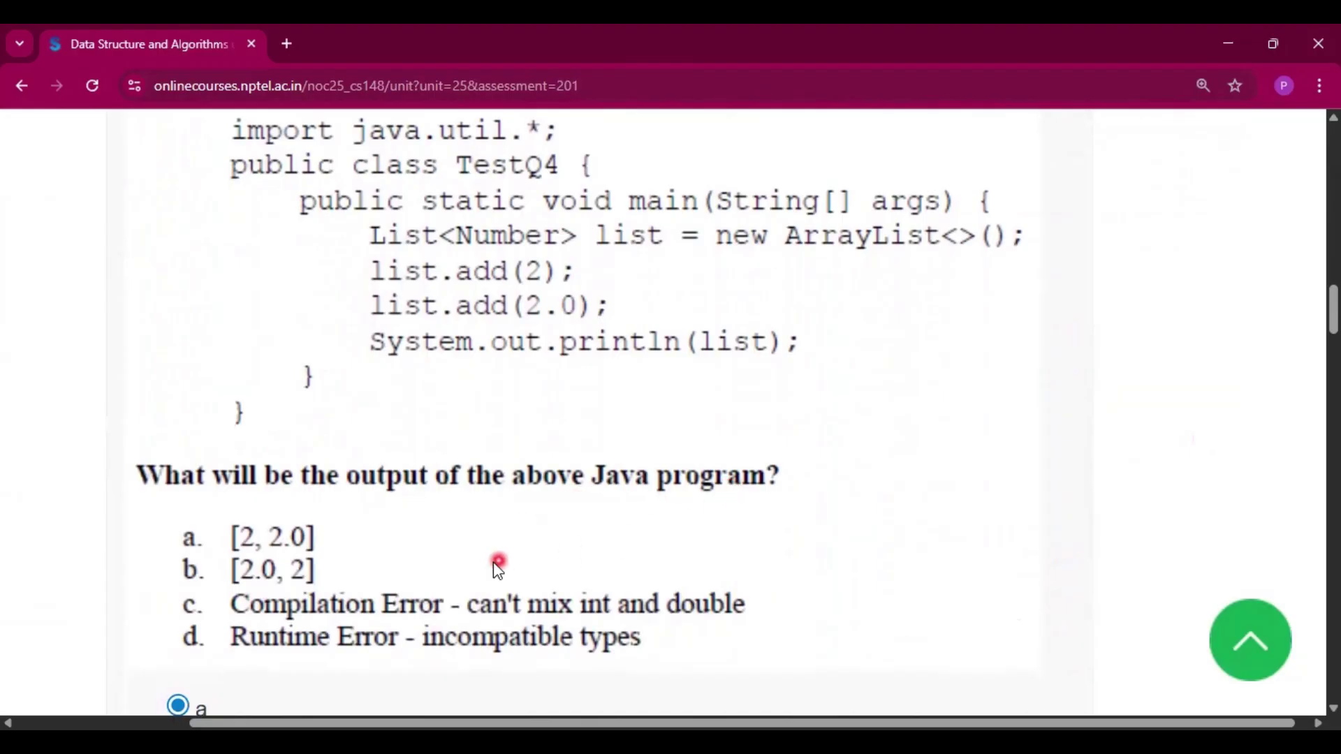
{"action": "scroll", "coordinate": [497, 566], "scroll_direction": "down", "scroll_amount": 2}
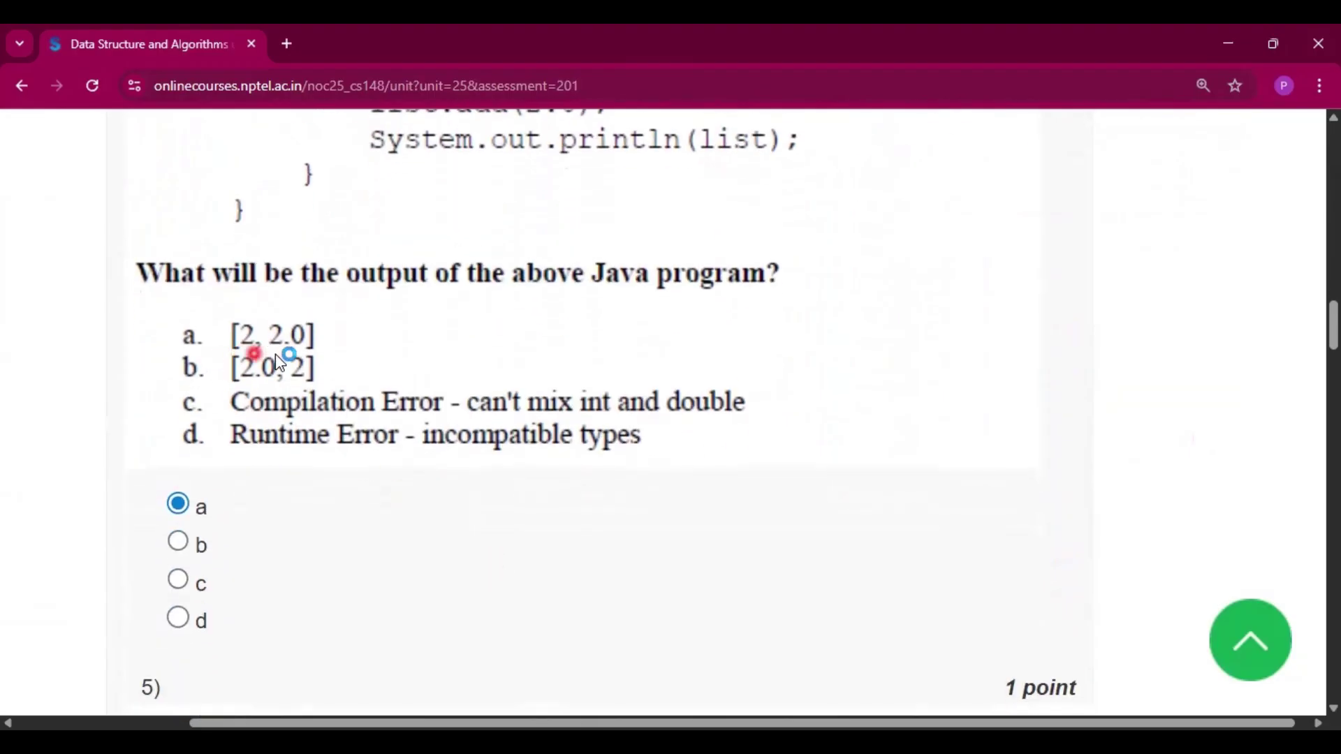
{"action": "scroll", "coordinate": [387, 493], "scroll_direction": "down", "scroll_amount": 4}
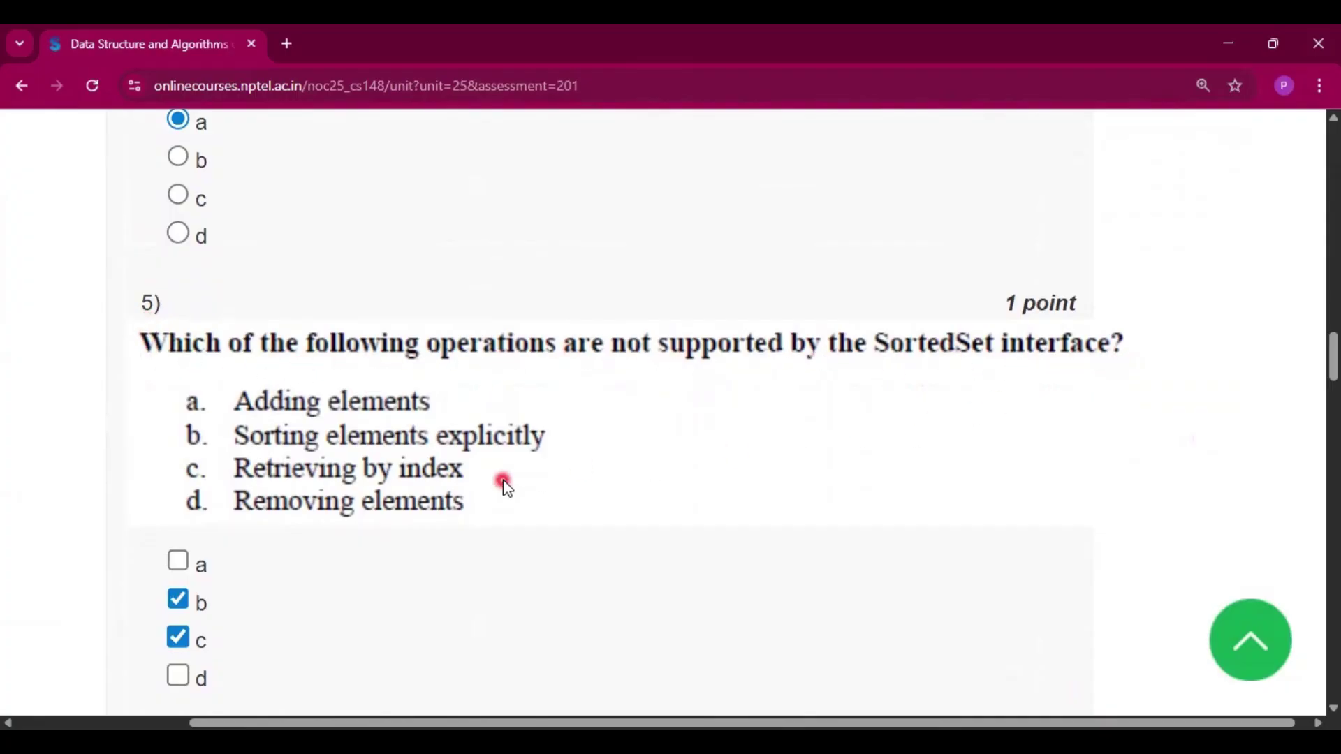
{"action": "scroll", "coordinate": [503, 479], "scroll_direction": "down", "scroll_amount": 2}
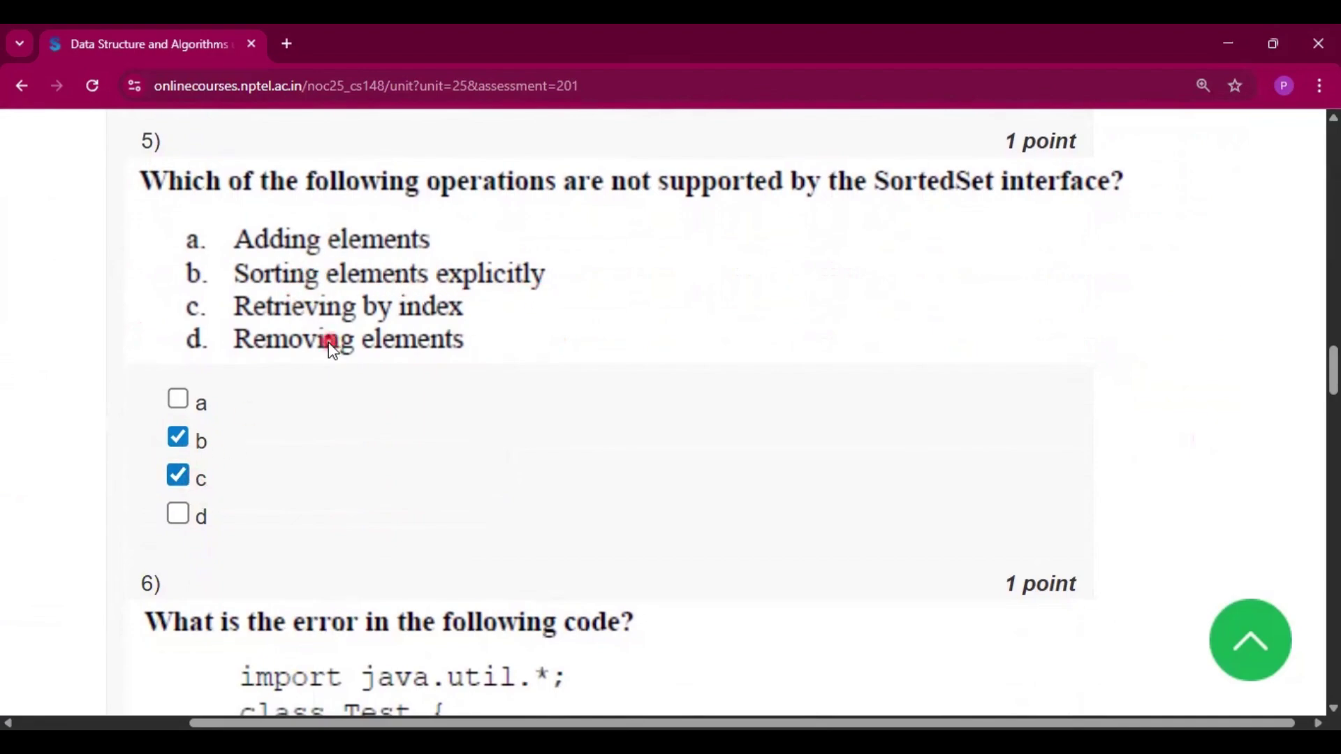
{"action": "scroll", "coordinate": [435, 436], "scroll_direction": "down", "scroll_amount": 3}
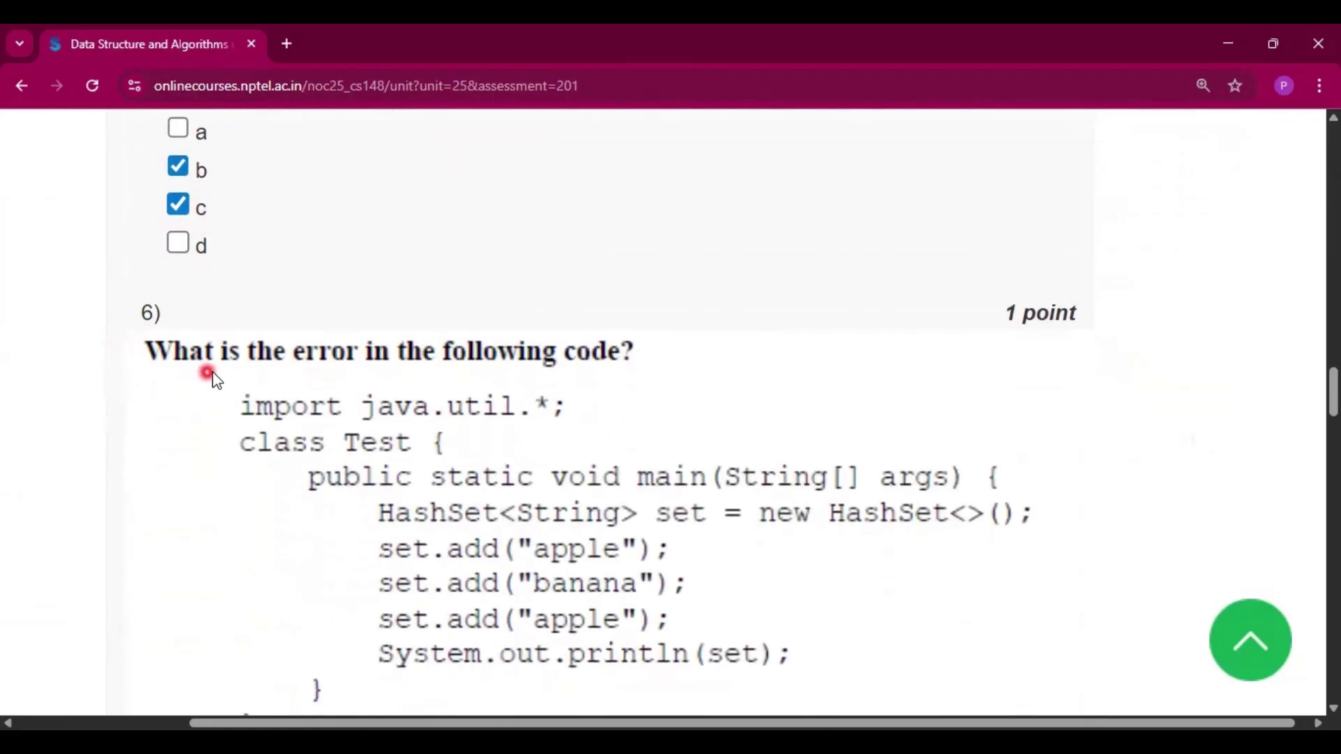
{"action": "scroll", "coordinate": [611, 381], "scroll_direction": "down", "scroll_amount": 3}
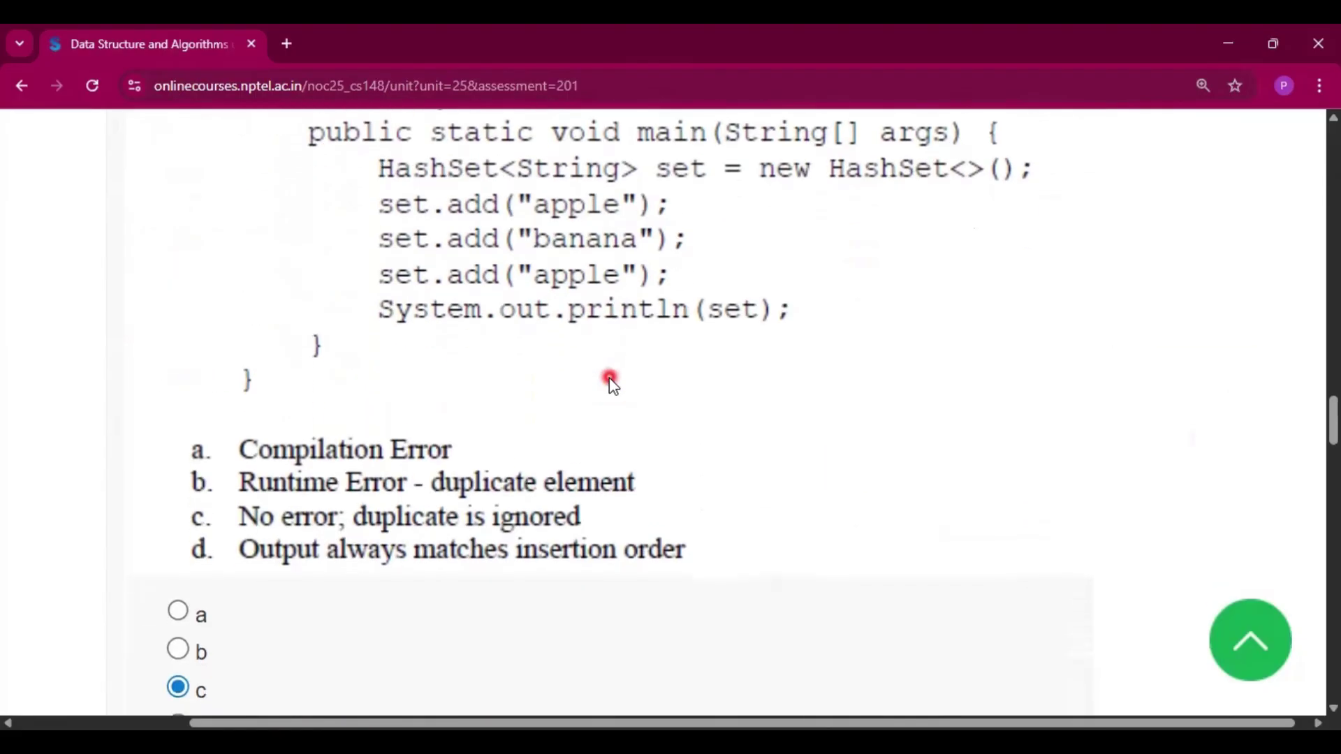
{"action": "scroll", "coordinate": [265, 401], "scroll_direction": "down", "scroll_amount": 1}
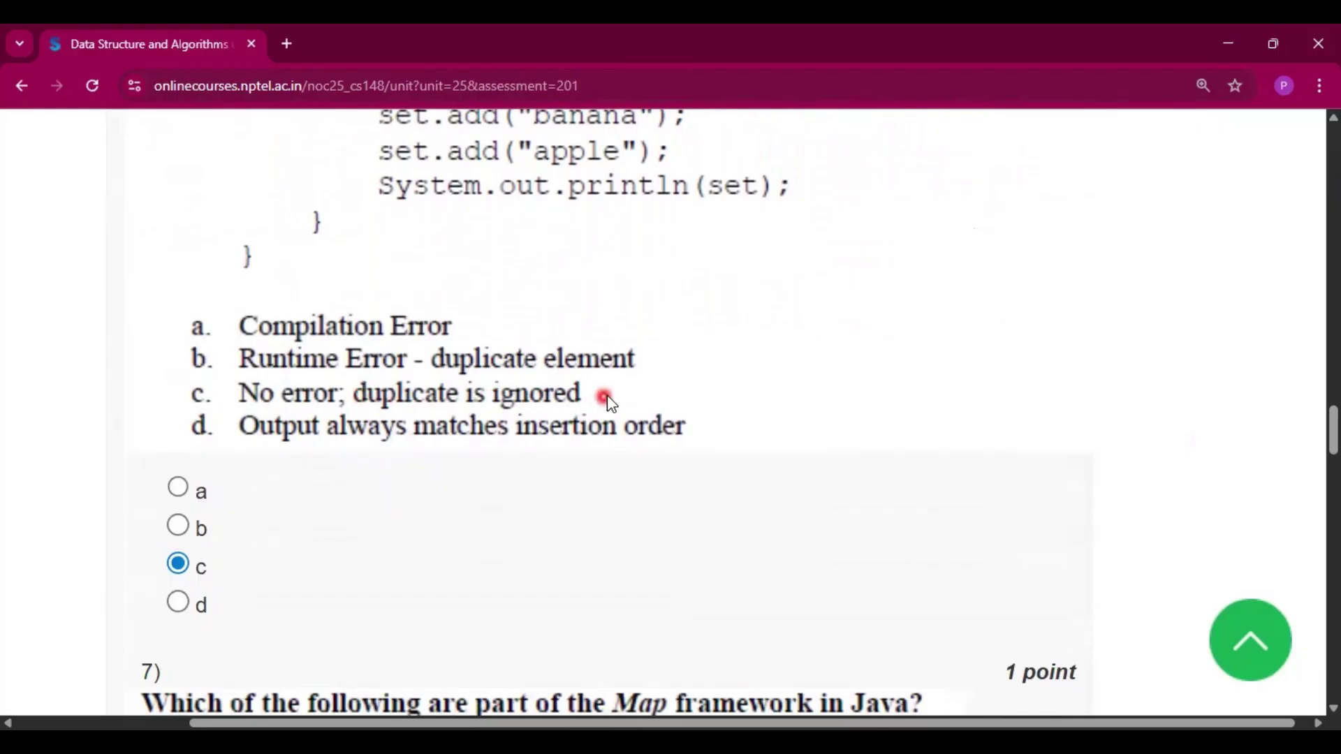
{"action": "scroll", "coordinate": [689, 388], "scroll_direction": "down", "scroll_amount": 2}
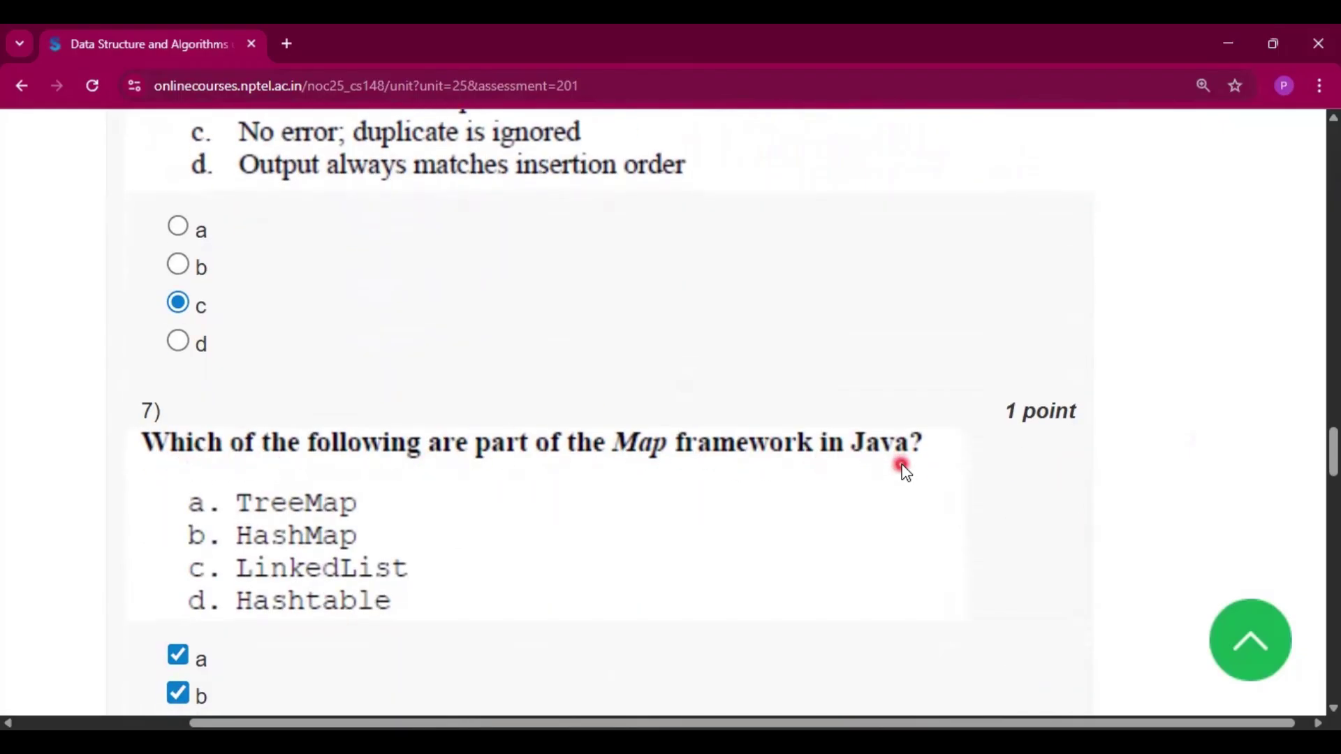
{"action": "scroll", "coordinate": [901, 468], "scroll_direction": "down", "scroll_amount": 1}
{"action": "scroll", "coordinate": [665, 544], "scroll_direction": "down", "scroll_amount": 1}
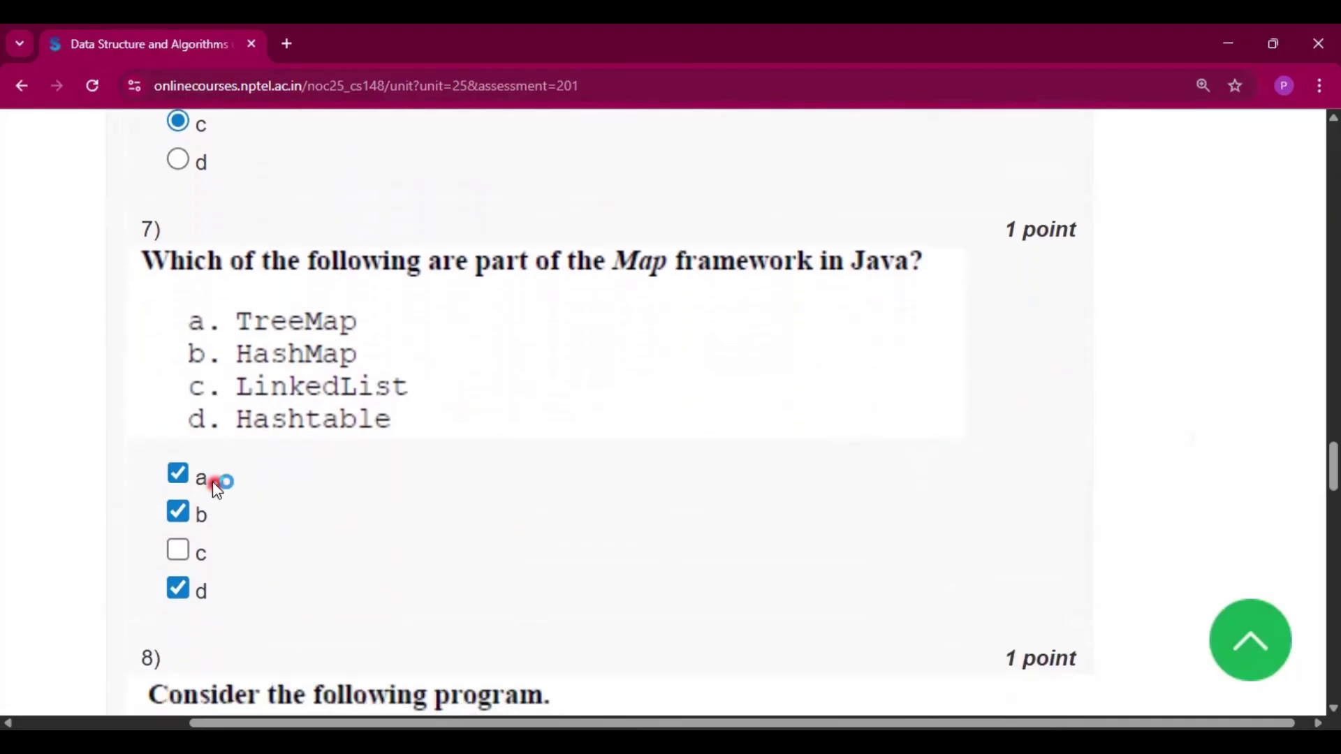
{"action": "scroll", "coordinate": [350, 548], "scroll_direction": "down", "scroll_amount": 1}
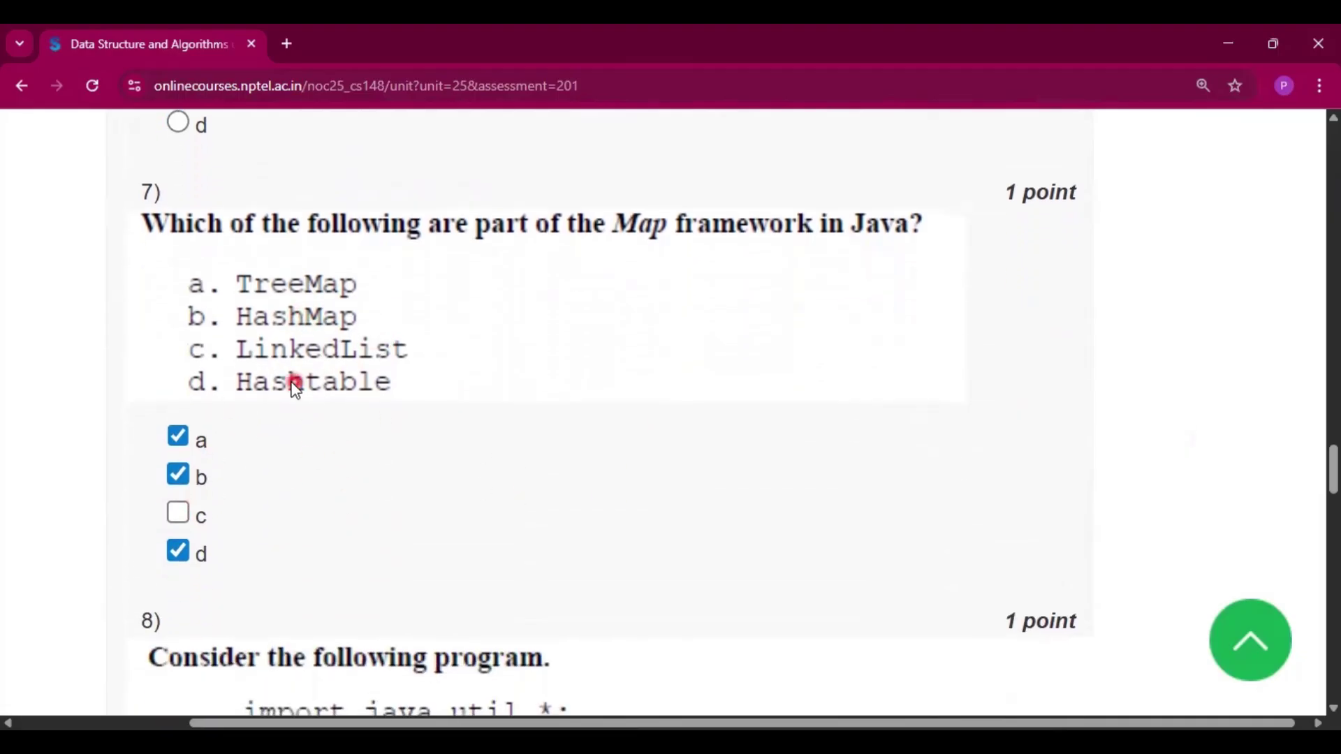
{"action": "scroll", "coordinate": [449, 446], "scroll_direction": "down", "scroll_amount": 3}
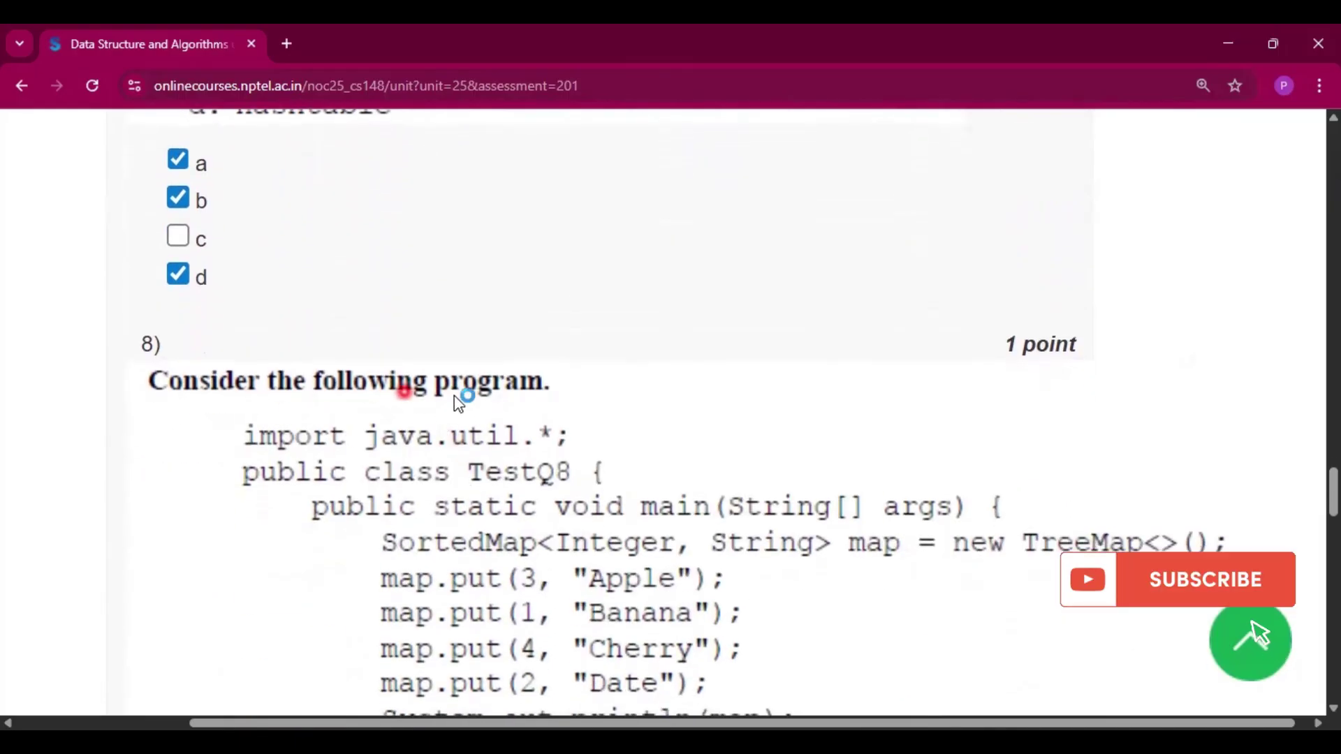
{"action": "scroll", "coordinate": [556, 392], "scroll_direction": "down", "scroll_amount": 3}
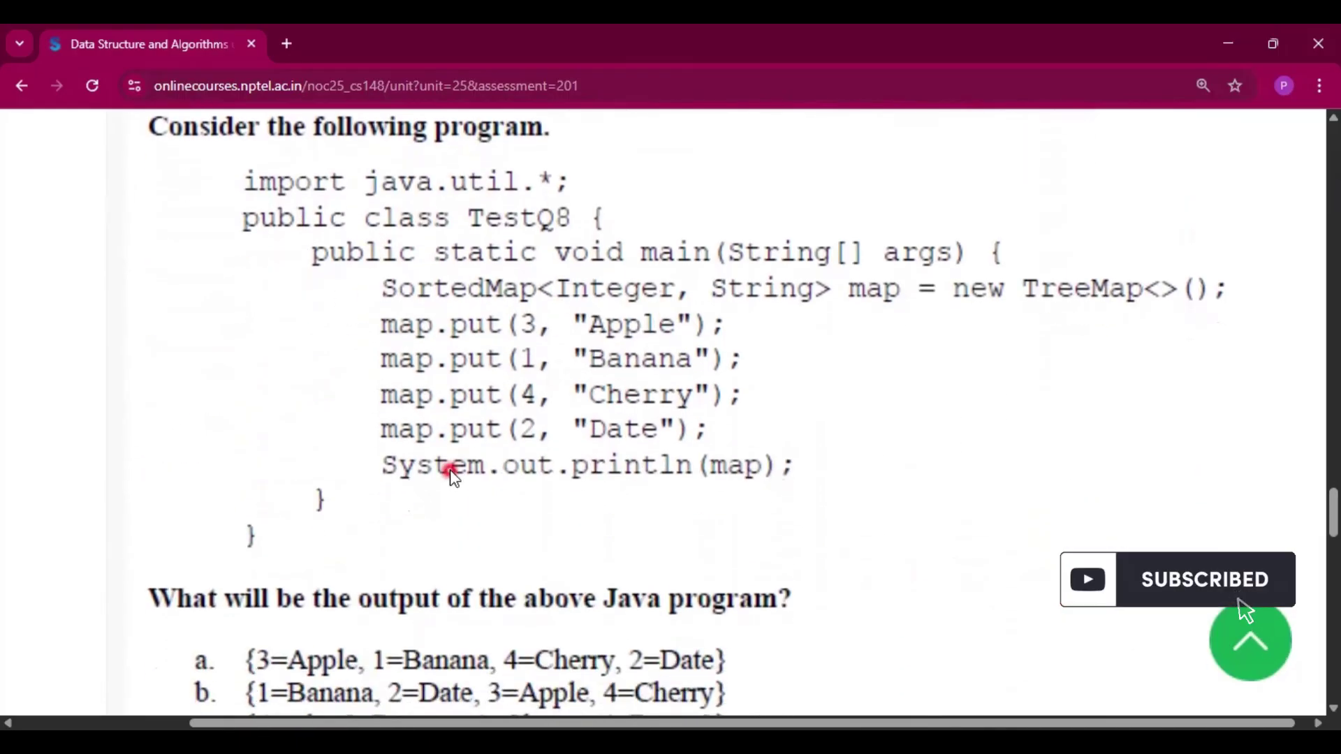
{"action": "scroll", "coordinate": [449, 471], "scroll_direction": "down", "scroll_amount": 2}
{"action": "scroll", "coordinate": [707, 455], "scroll_direction": "down", "scroll_amount": 2}
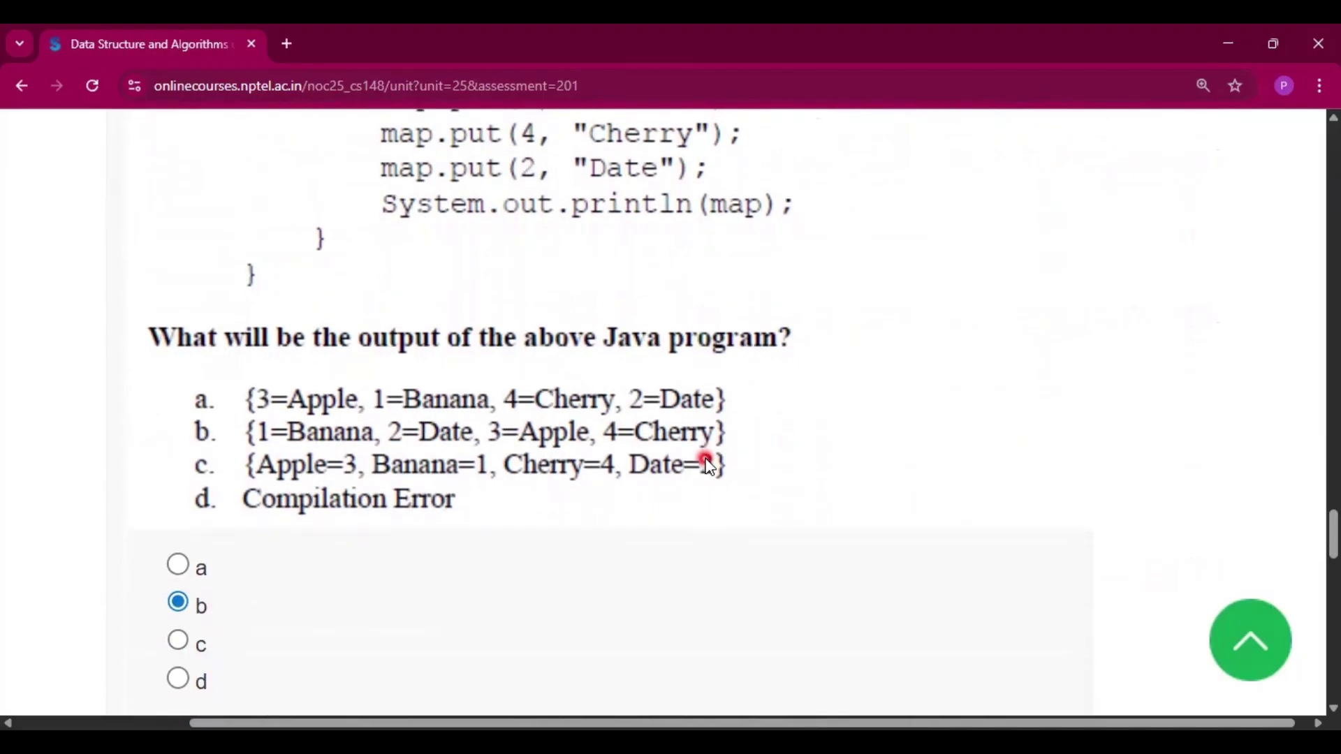
{"action": "scroll", "coordinate": [707, 462], "scroll_direction": "down", "scroll_amount": 1}
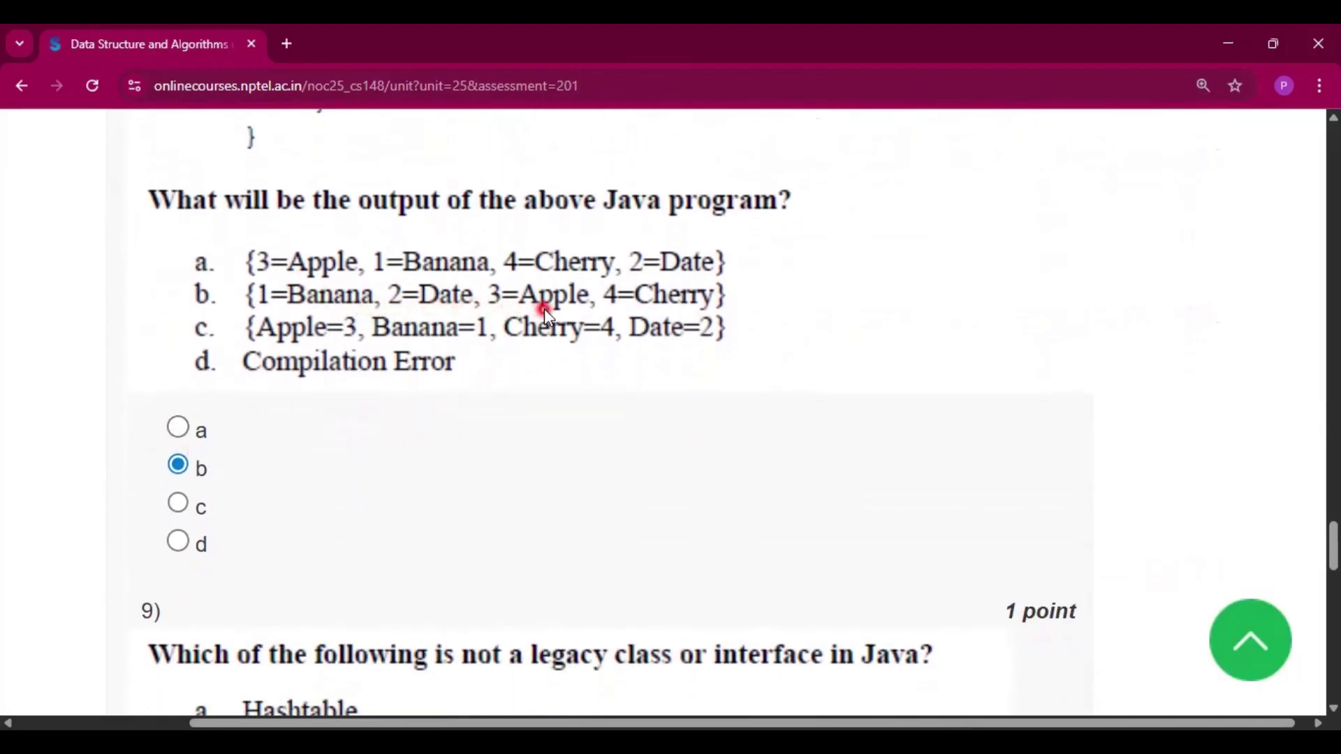
{"action": "scroll", "coordinate": [644, 314], "scroll_direction": "down", "scroll_amount": 1}
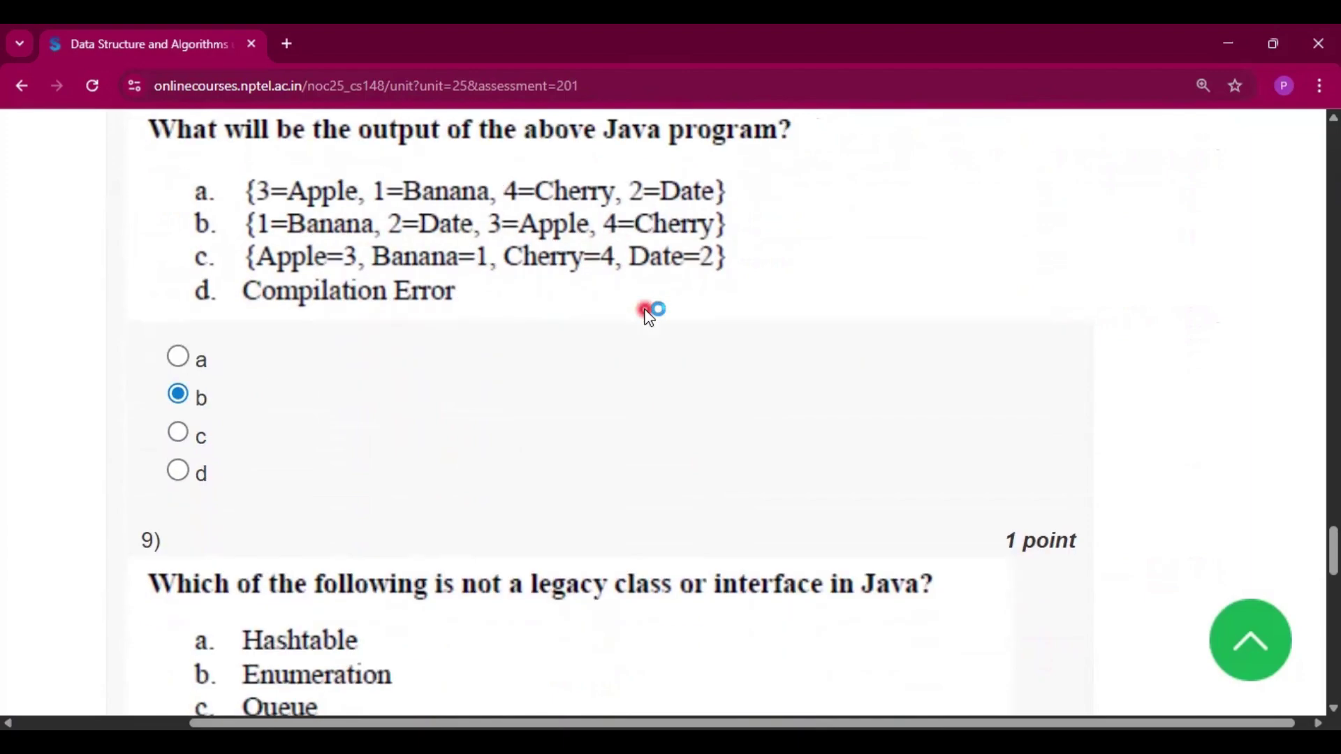
{"action": "scroll", "coordinate": [646, 312], "scroll_direction": "down", "scroll_amount": 2}
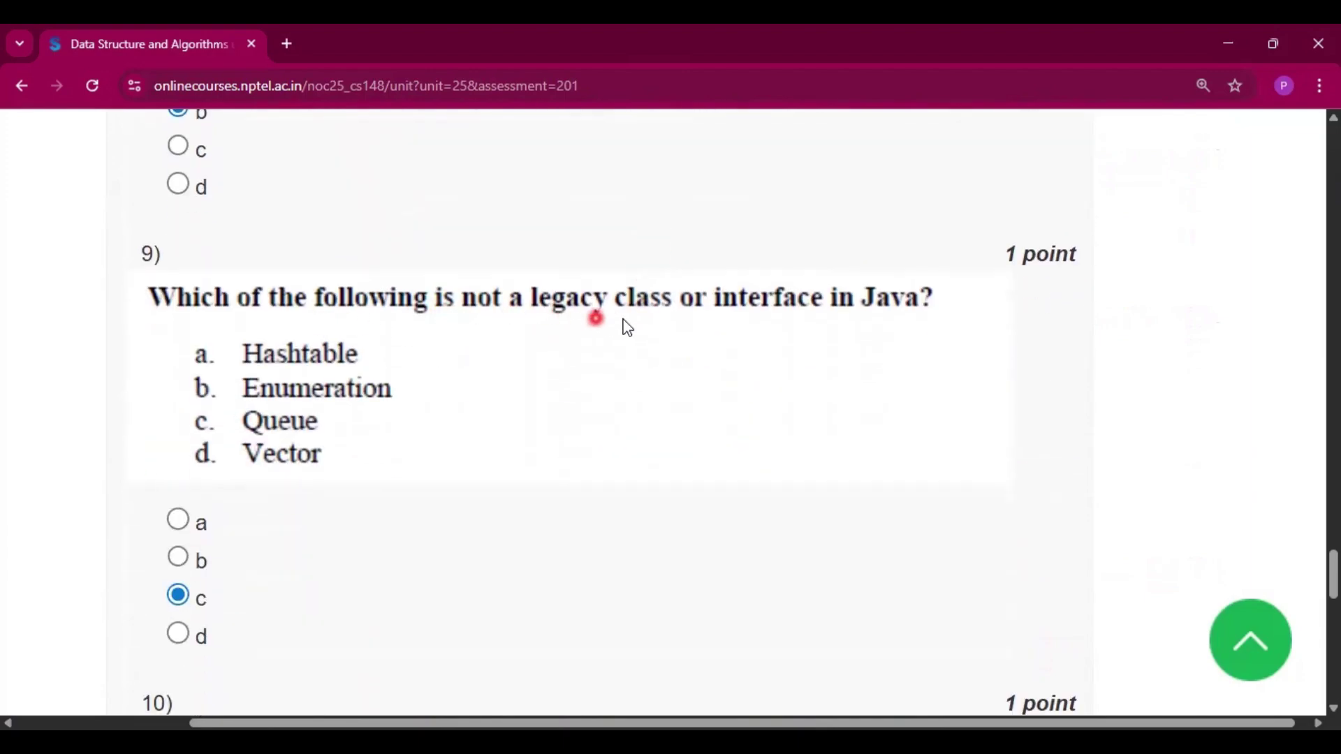
{"action": "scroll", "coordinate": [441, 458], "scroll_direction": "down", "scroll_amount": 1}
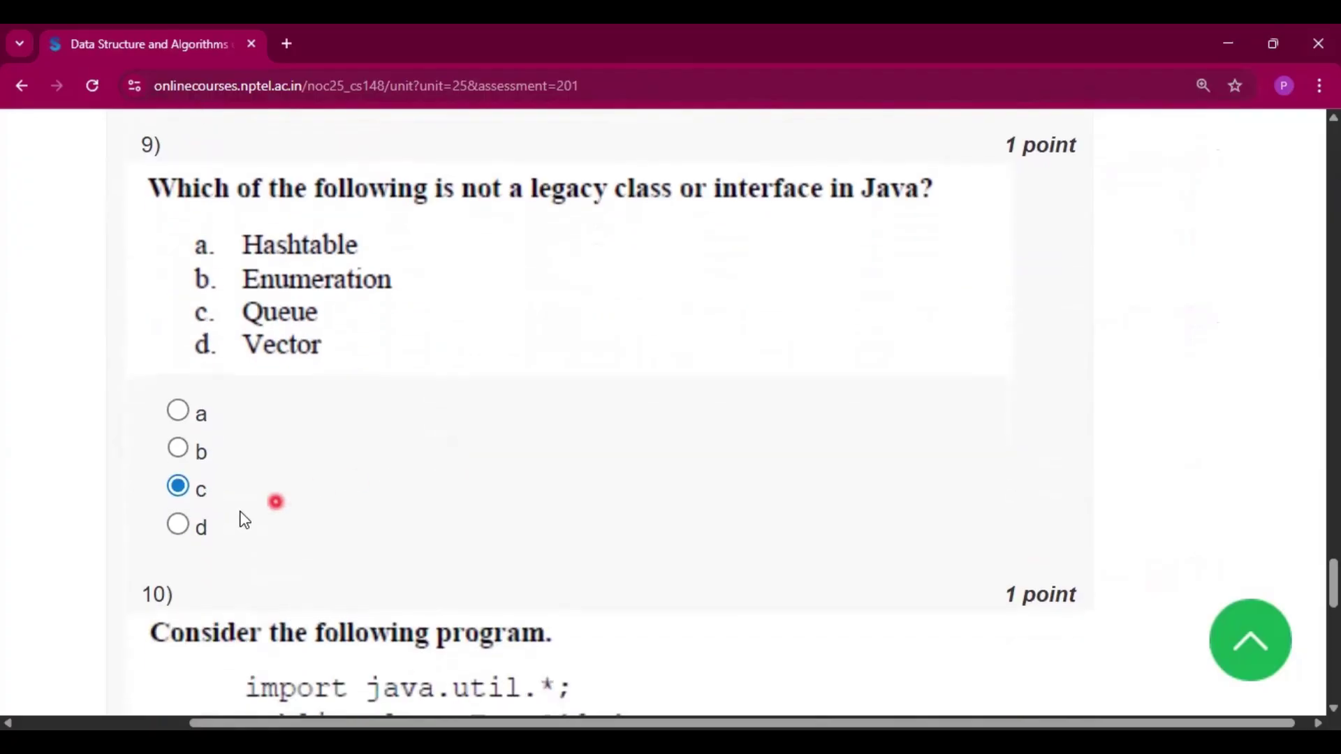
{"action": "scroll", "coordinate": [294, 419], "scroll_direction": "down", "scroll_amount": 1}
{"action": "scroll", "coordinate": [262, 456], "scroll_direction": "down", "scroll_amount": 1}
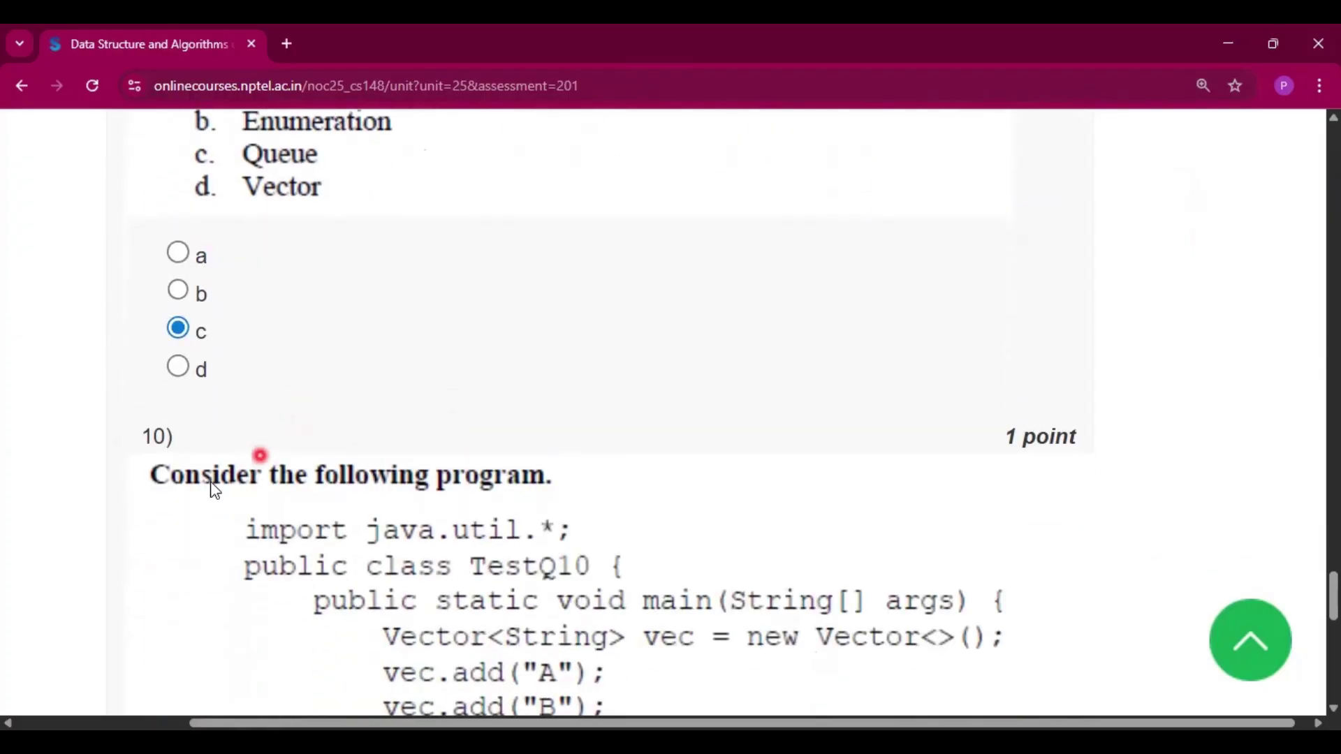
{"action": "scroll", "coordinate": [194, 488], "scroll_direction": "down", "scroll_amount": 1}
{"action": "scroll", "coordinate": [188, 490], "scroll_direction": "down", "scroll_amount": 1}
{"action": "scroll", "coordinate": [530, 366], "scroll_direction": "down", "scroll_amount": 1}
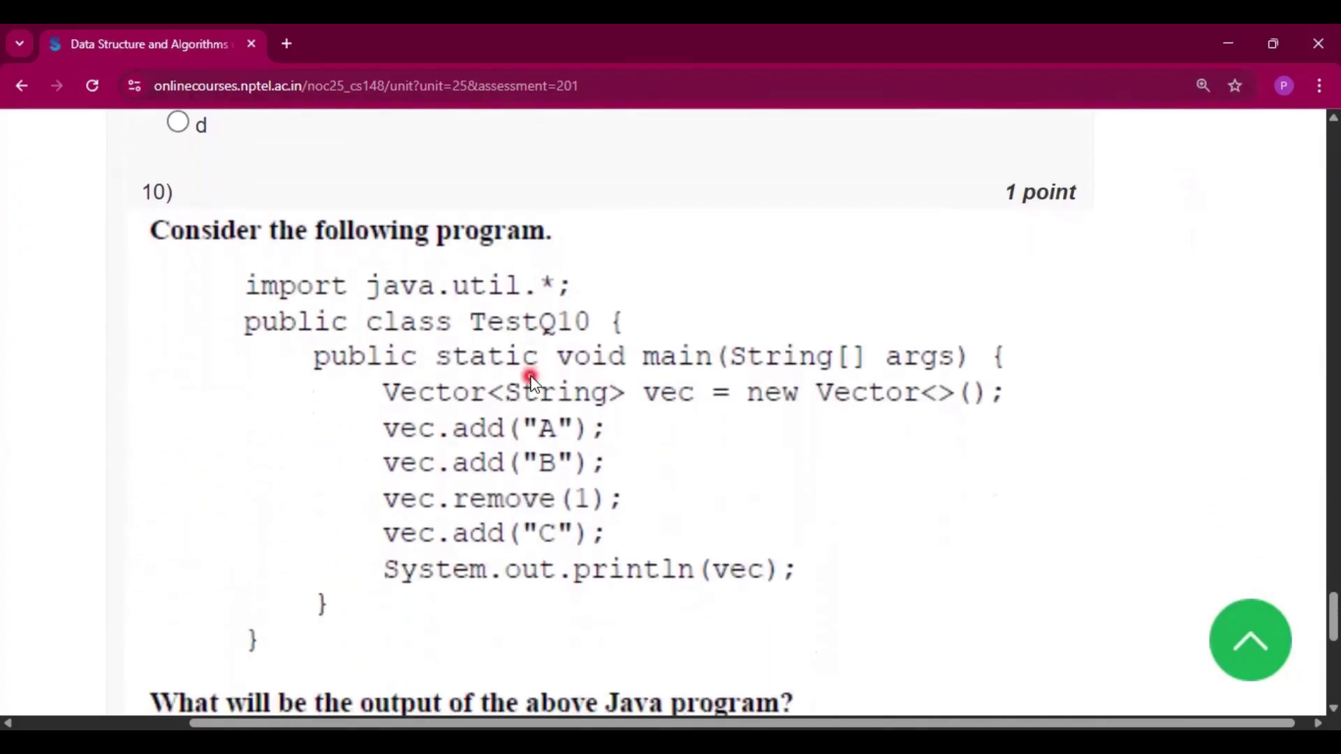
{"action": "scroll", "coordinate": [632, 504], "scroll_direction": "down", "scroll_amount": 2}
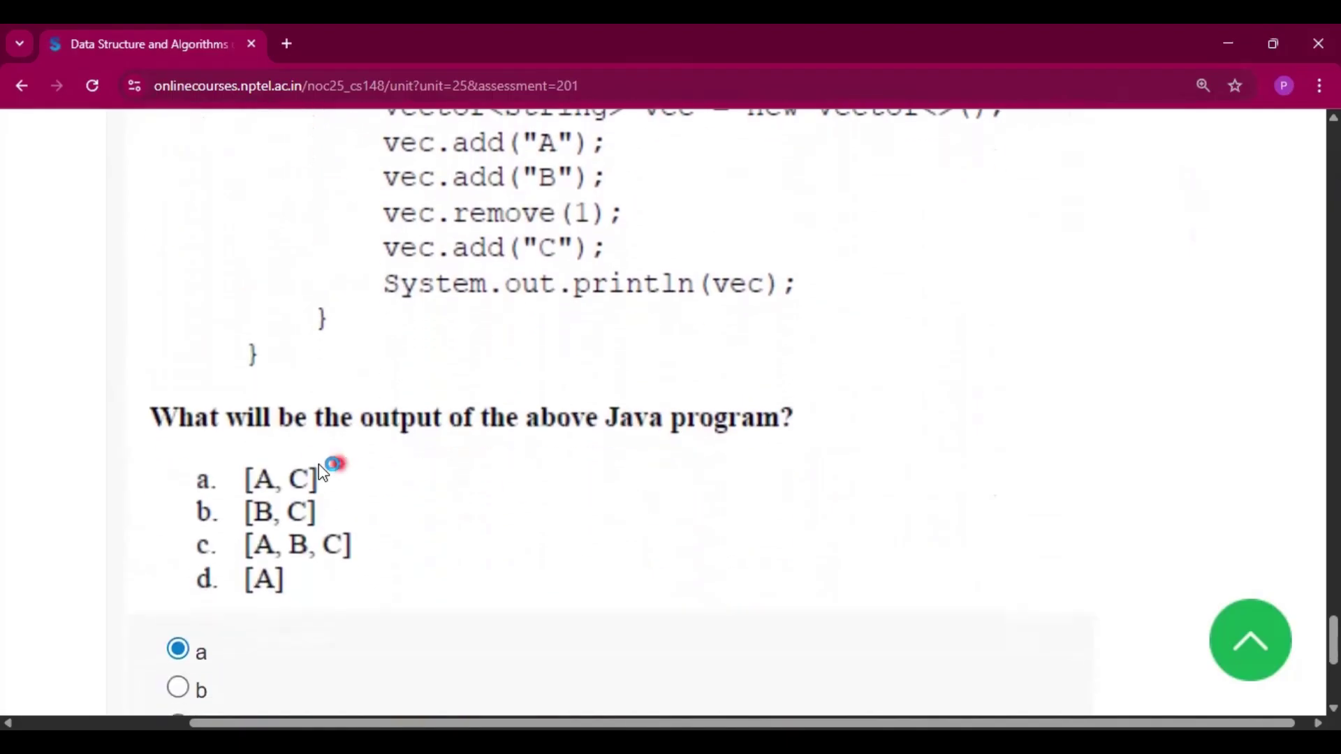
{"action": "scroll", "coordinate": [675, 428], "scroll_direction": "down", "scroll_amount": 2}
{"action": "scroll", "coordinate": [443, 506], "scroll_direction": "down", "scroll_amount": 1}
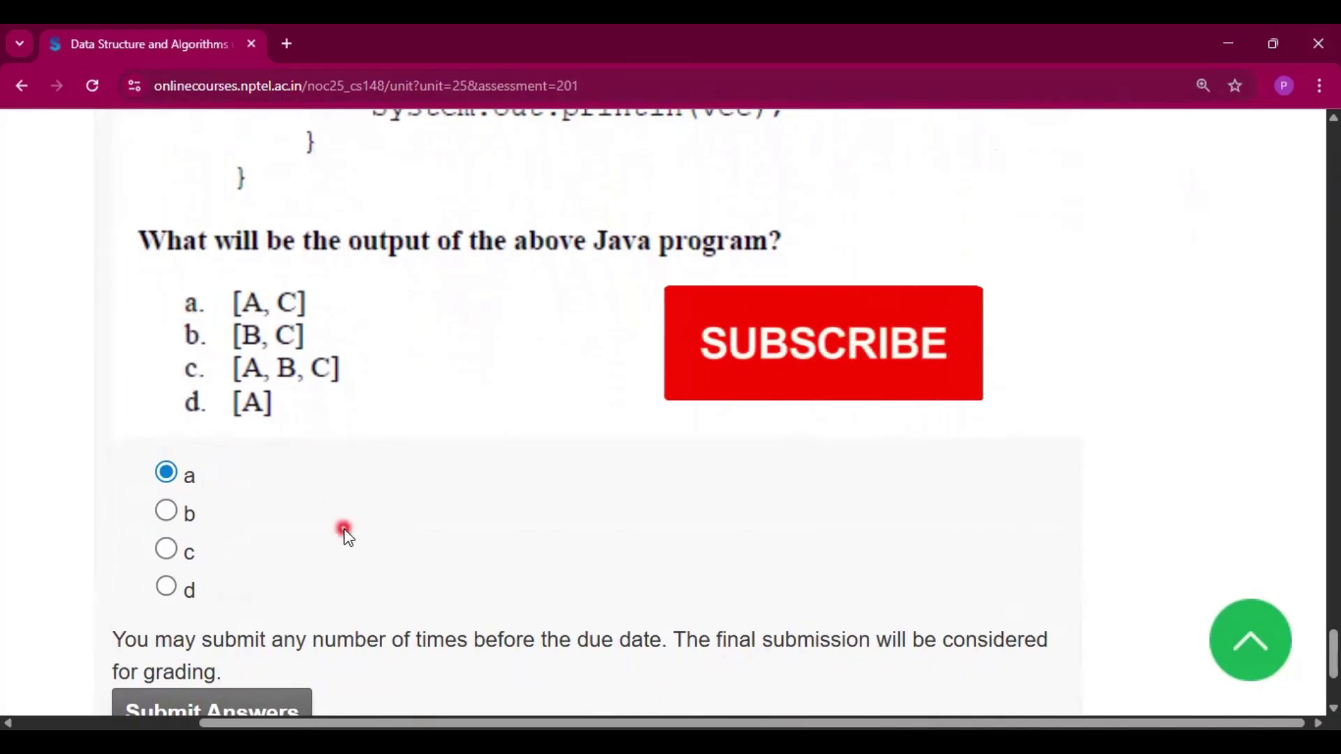
{"action": "scroll", "coordinate": [345, 533], "scroll_direction": "down", "scroll_amount": 1}
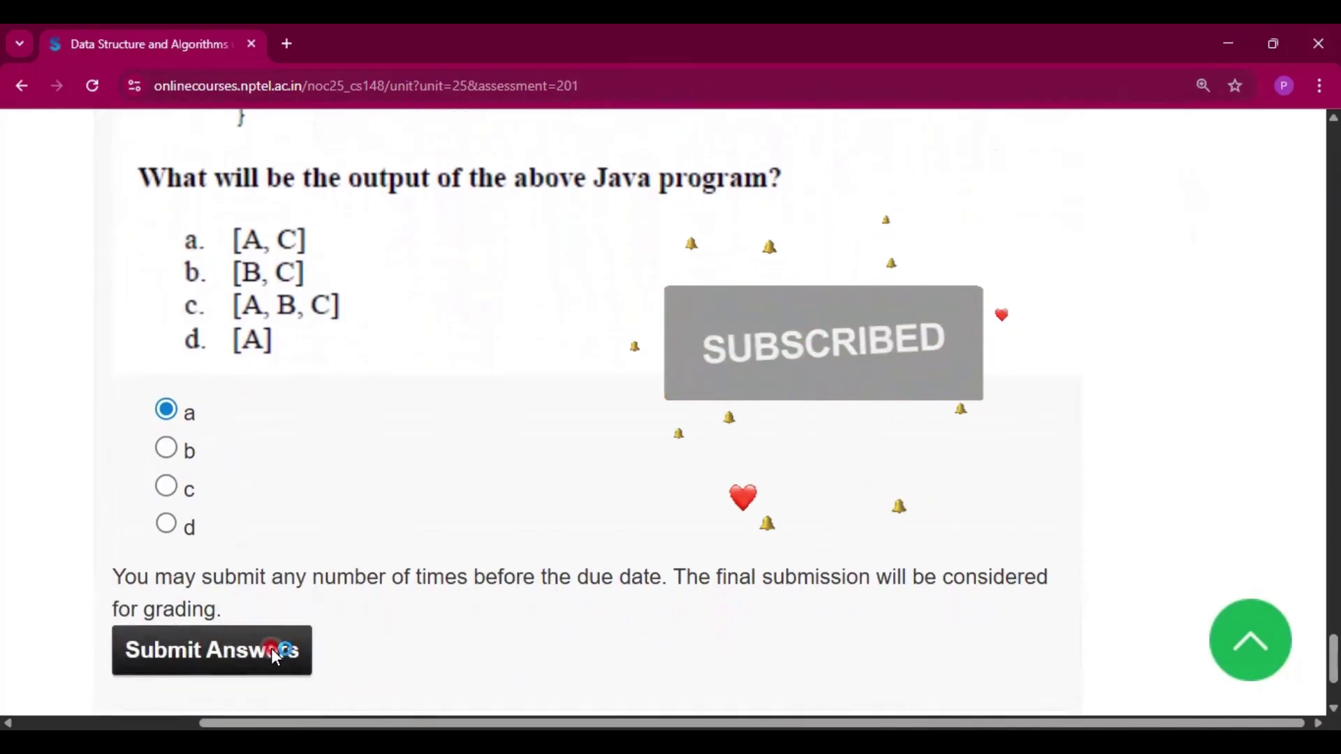